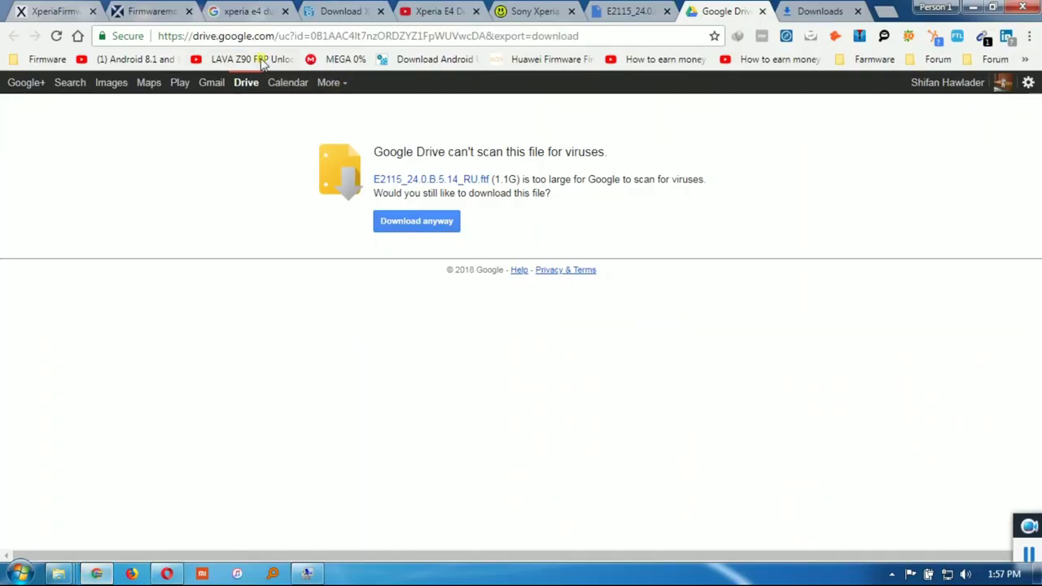
- Review the forum post linking the working firmware and the Google Drive download pages for E2115_24.0.B.5.14_RU.ftf
{"action": "left_click", "coordinate": [551, 13]}
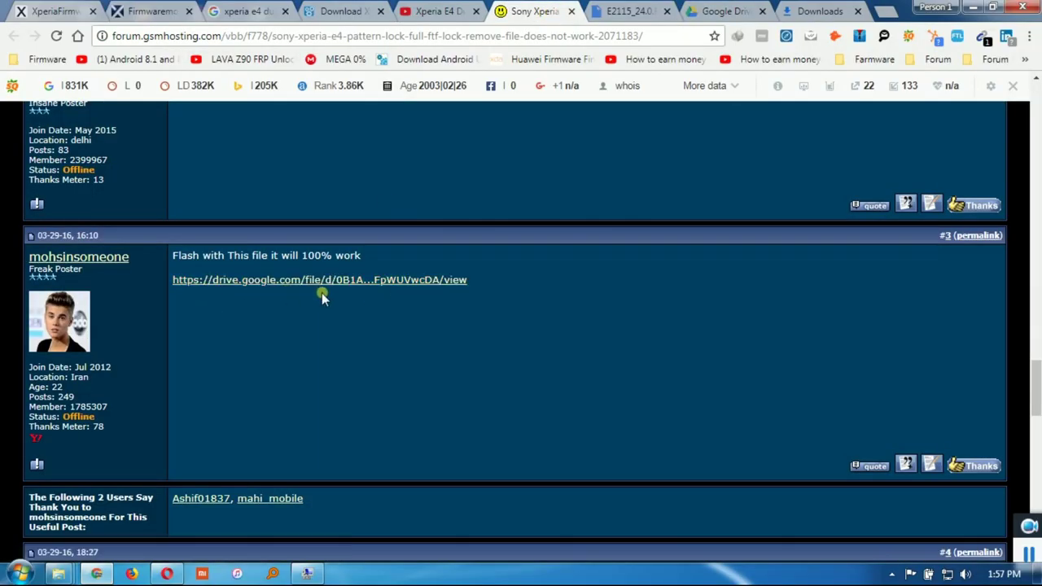
{"action": "left_click", "coordinate": [631, 12]}
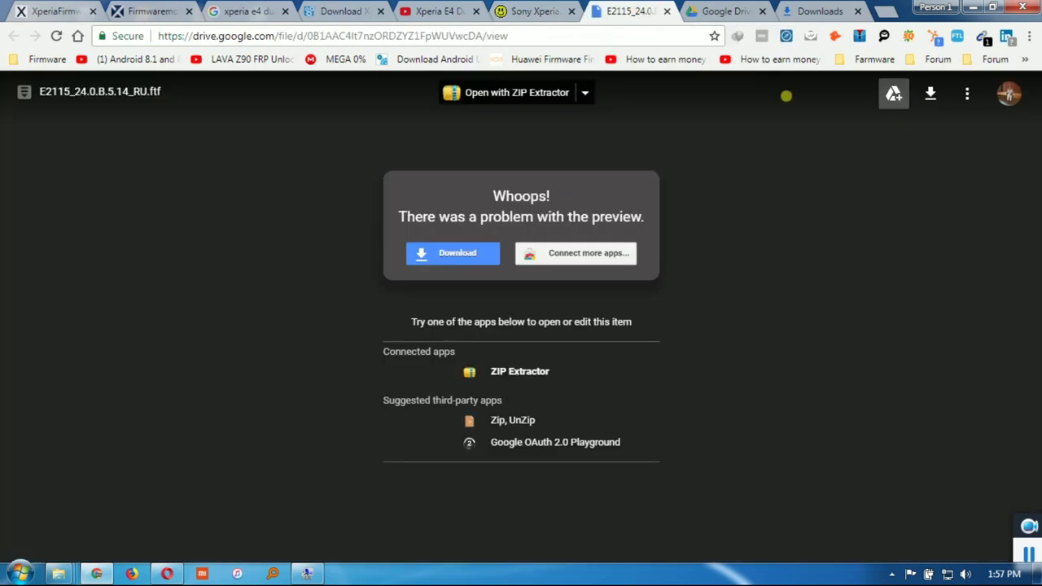
{"action": "left_click", "coordinate": [933, 106]}
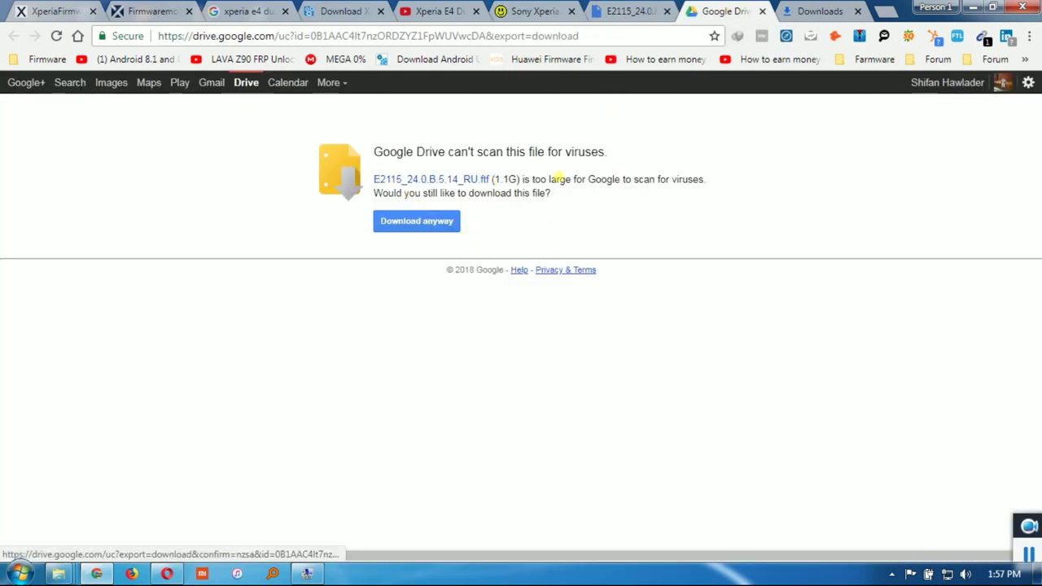
{"action": "left_click", "coordinate": [976, 8]}
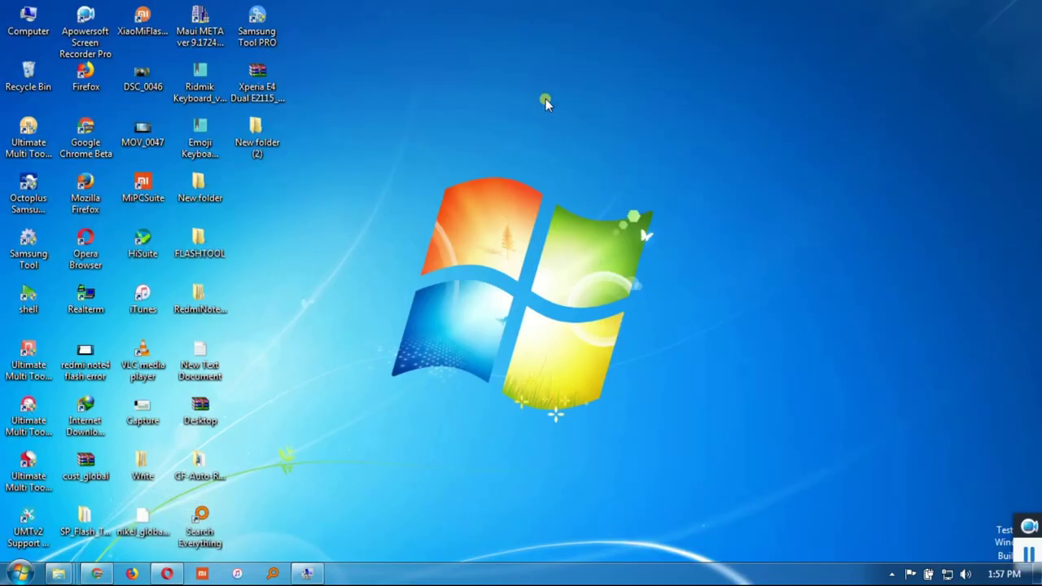
- Locate E2115_24.0.B.5.14_RU.ftf on drive C in the user profile's .flashTool\firmwares folder
{"action": "double_click", "coordinate": [46, 30]}
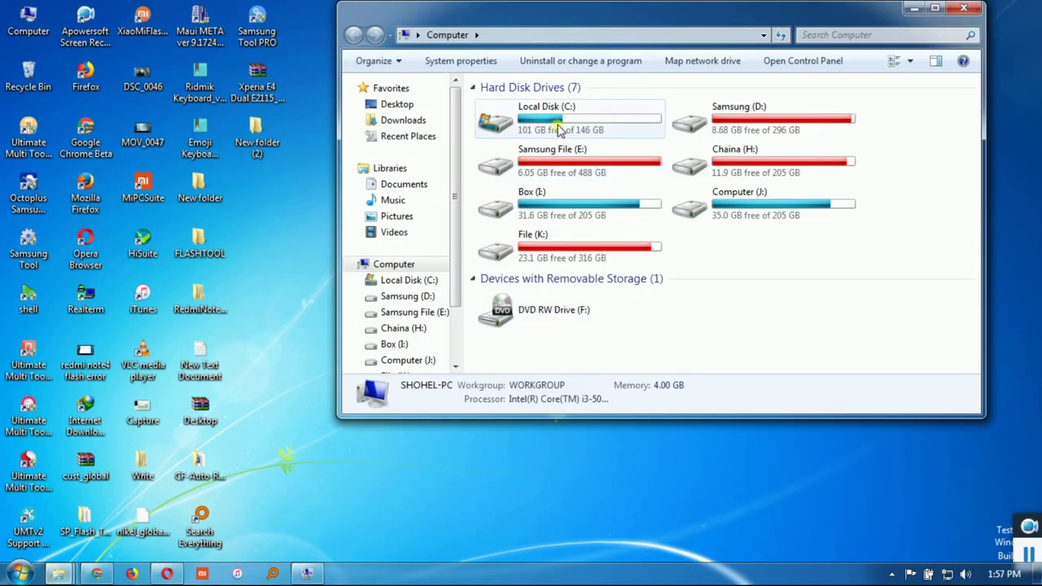
{"action": "double_click", "coordinate": [554, 129]}
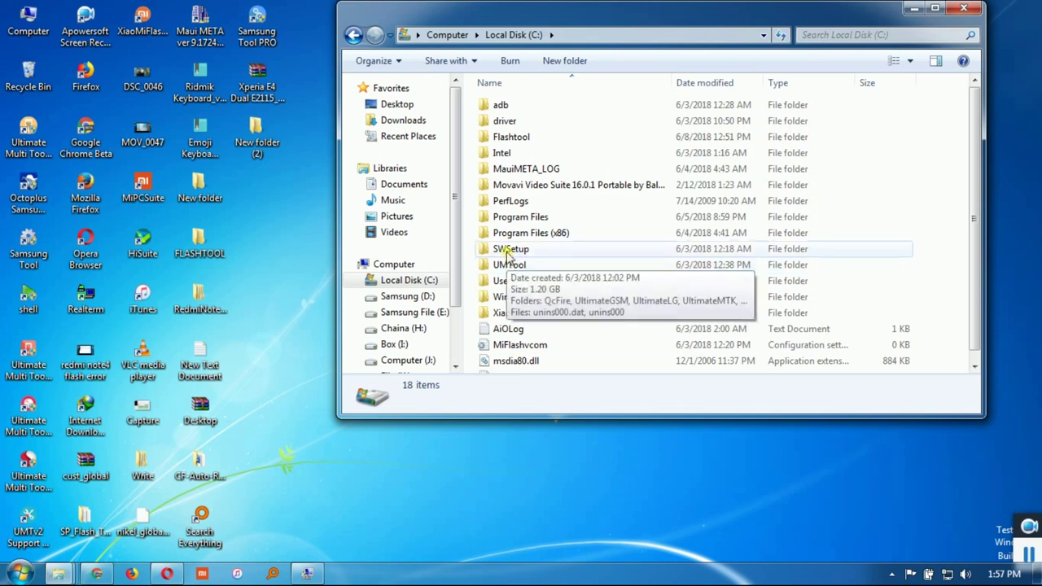
{"action": "double_click", "coordinate": [498, 281]}
{"action": "double_click", "coordinate": [504, 122]}
{"action": "double_click", "coordinate": [503, 121]}
{"action": "double_click", "coordinate": [503, 121]}
{"action": "left_click", "coordinate": [573, 156]}
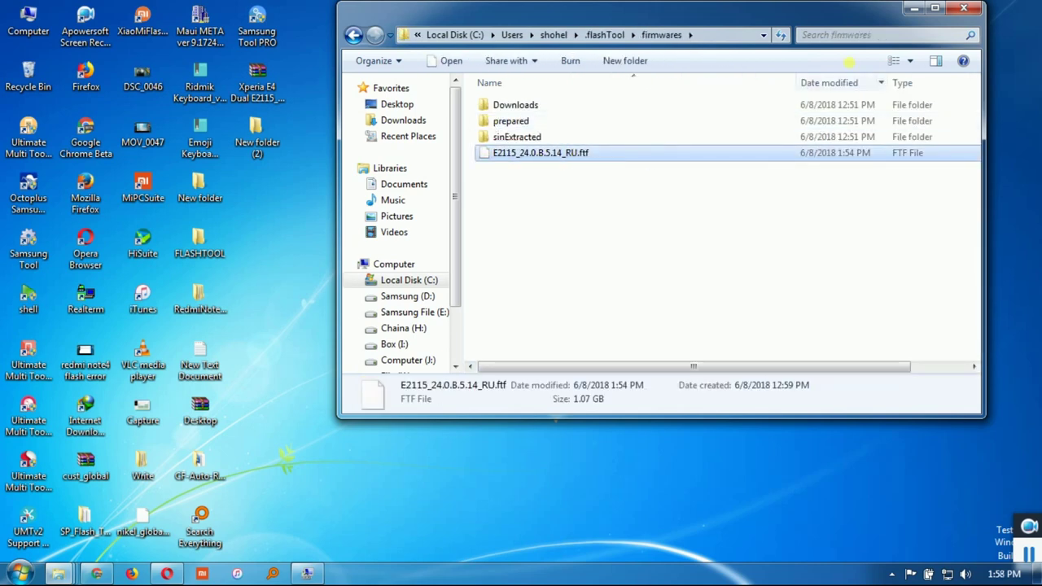
{"action": "left_click", "coordinate": [963, 8]}
- Launch Flashtool64 and start a flashing session with Flashmode as the boot mode
{"action": "left_click", "coordinate": [18, 574]}
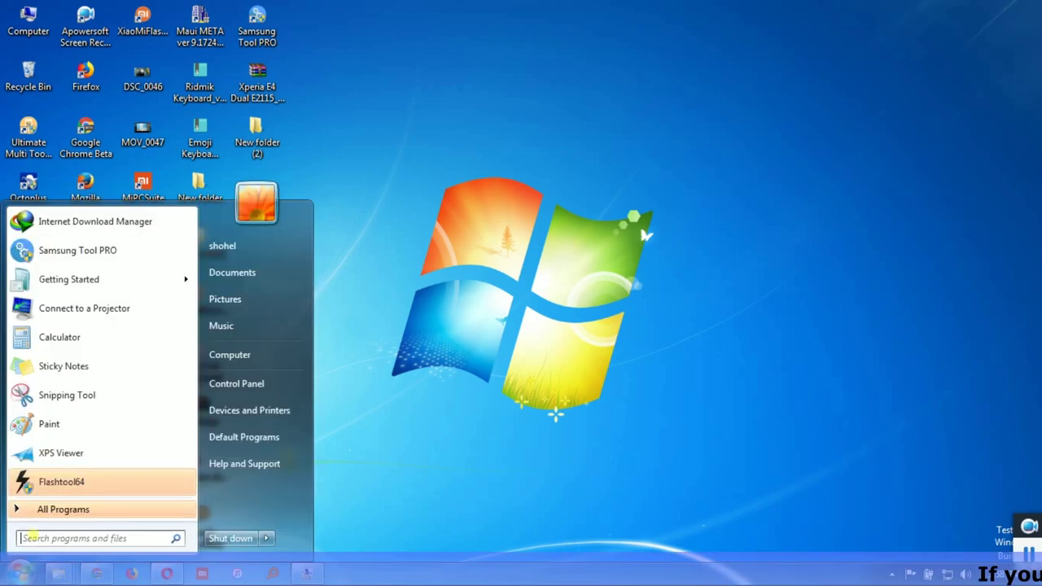
{"action": "left_click", "coordinate": [372, 439]}
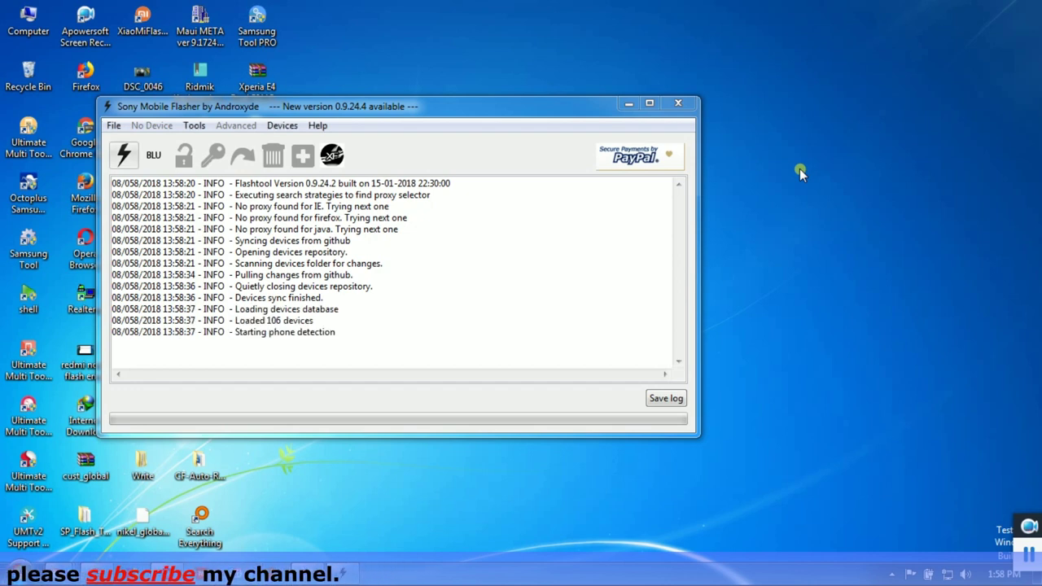
{"action": "left_click", "coordinate": [124, 154]}
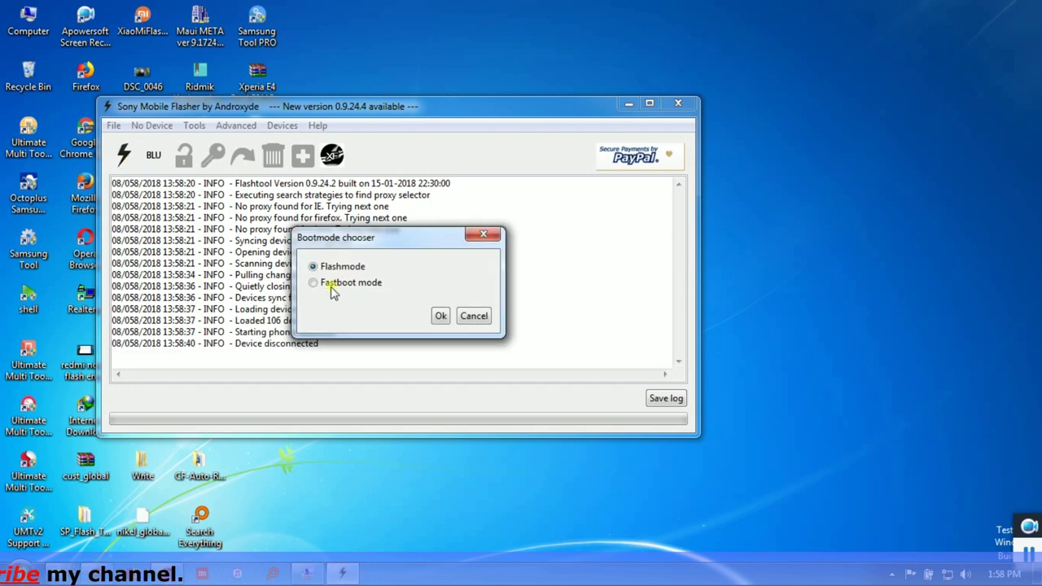
{"action": "left_click", "coordinate": [313, 281]}
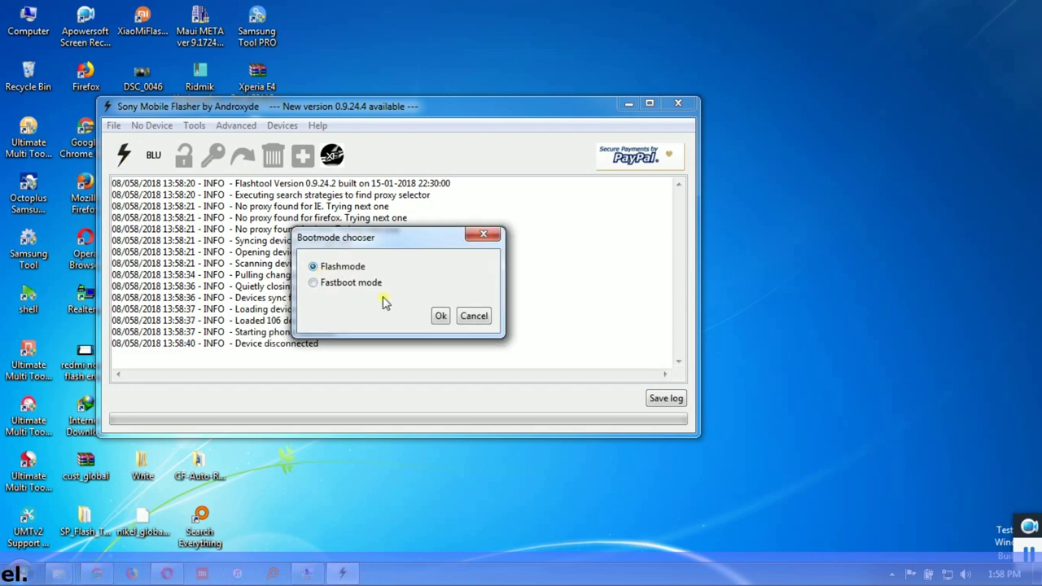
{"action": "left_click", "coordinate": [440, 317]}
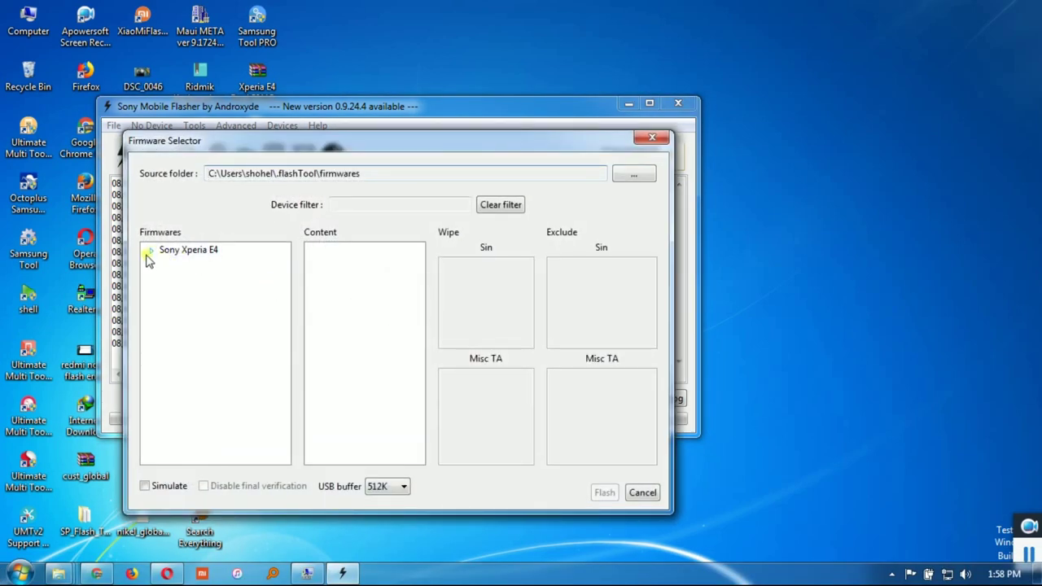
- Flash the Sony Xperia E4 E2115 RU firmware 24.0.B.5.14 with the USERDATA wipe enabled
{"action": "left_click", "coordinate": [150, 250]}
{"action": "left_click", "coordinate": [205, 294]}
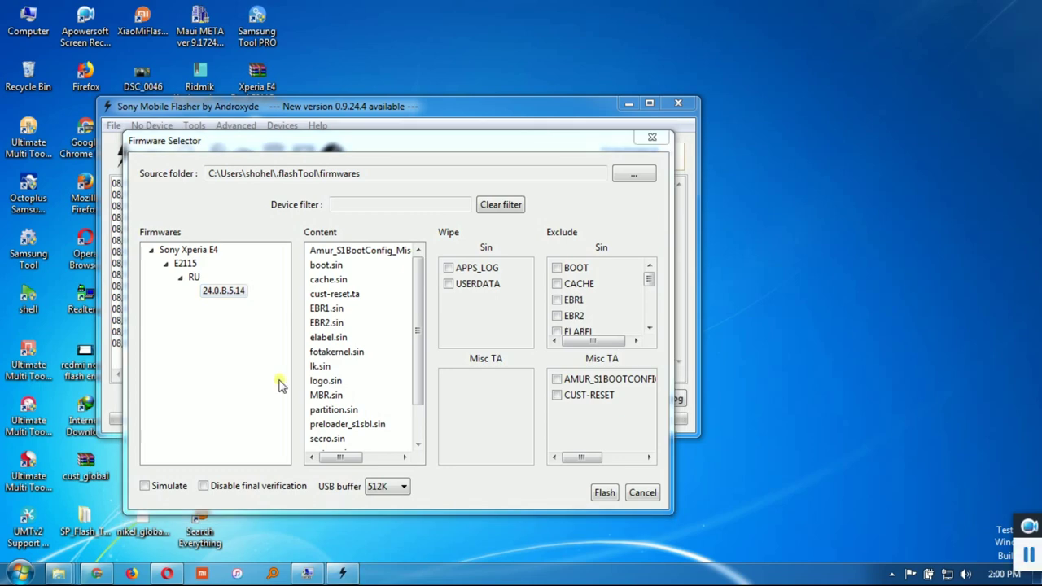
{"action": "left_click", "coordinate": [449, 285]}
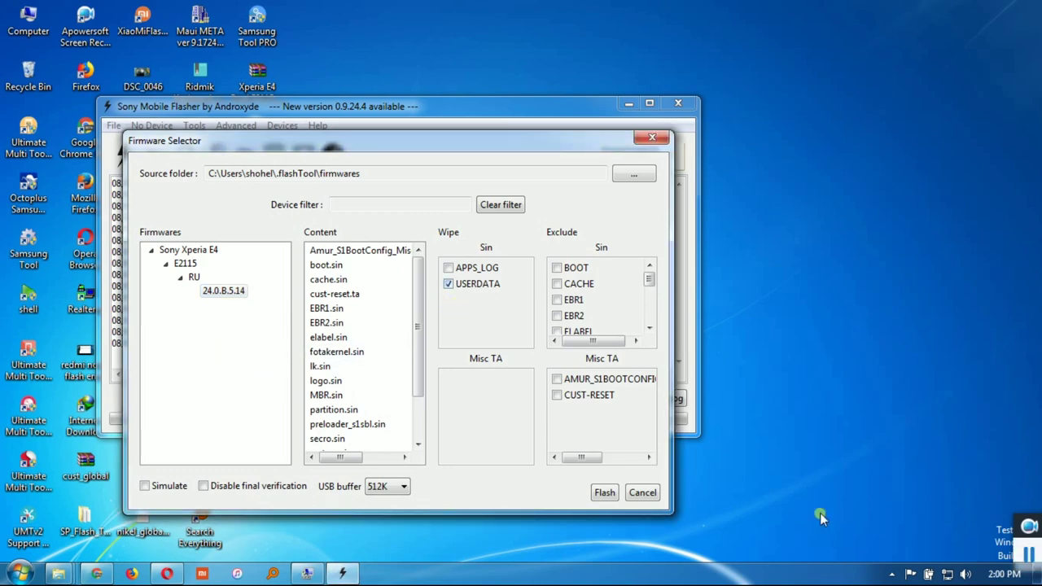
{"action": "left_click", "coordinate": [607, 493]}
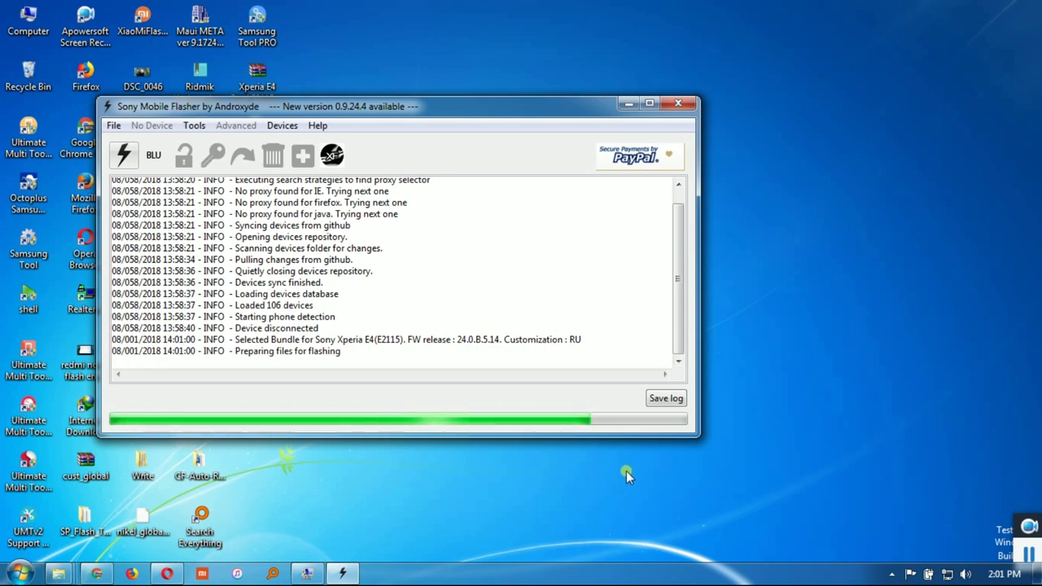
{"action": "left_click_drag", "start_coordinate": [453, 106], "coordinate": [464, 34]}
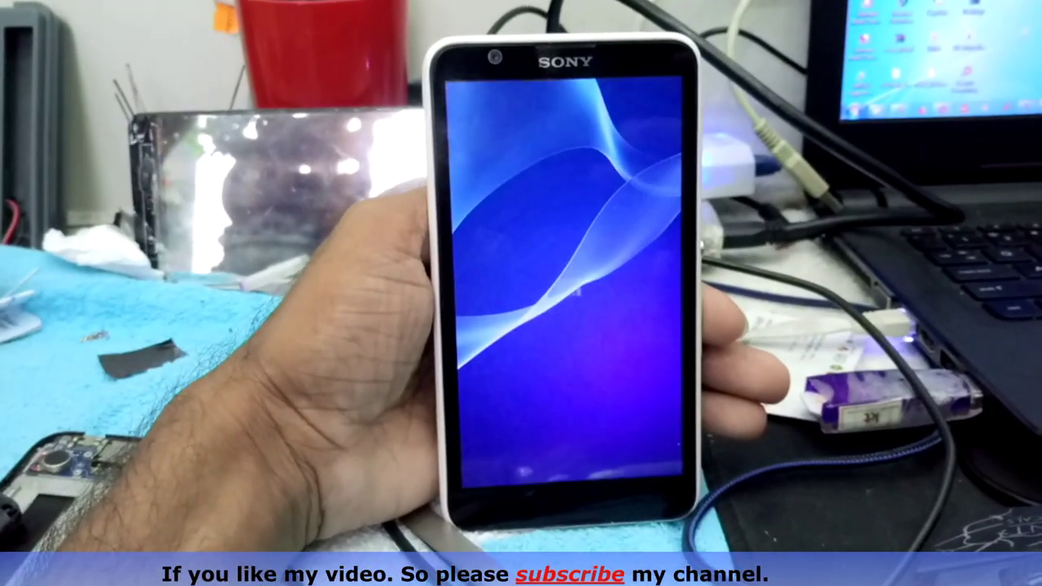
{"action": "scroll", "coordinate": [578, 285], "scroll_direction": "down", "scroll_amount": 10}
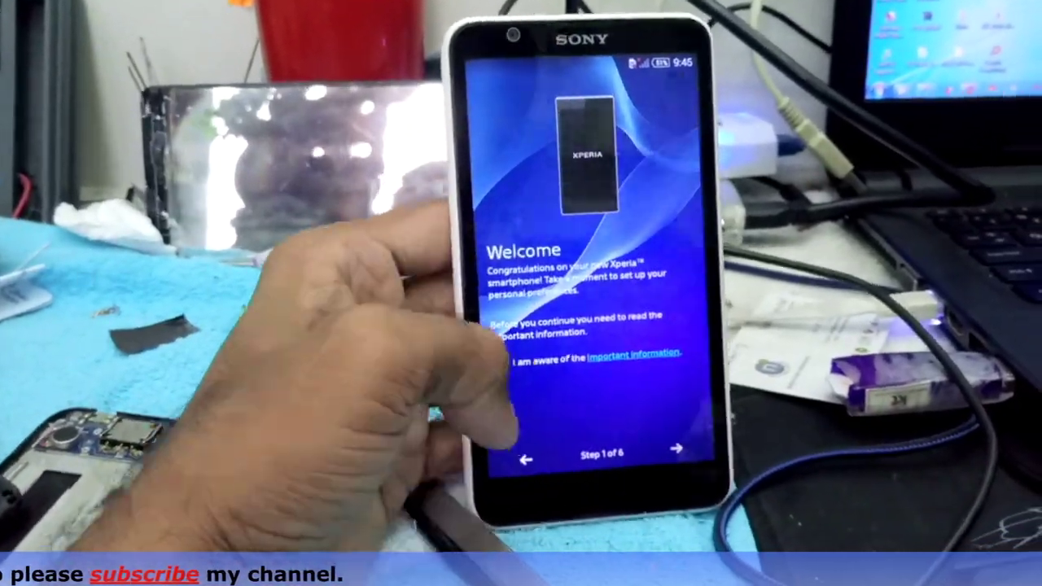
{"action": "left_click", "coordinate": [498, 358]}
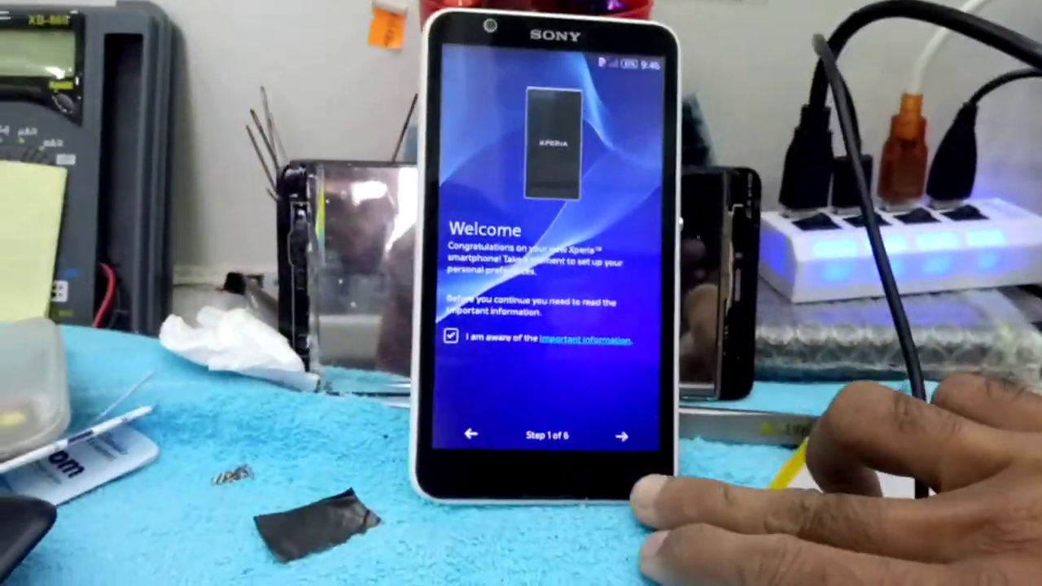
{"action": "left_click", "coordinate": [864, 462]}
{"action": "left_click", "coordinate": [680, 415]}
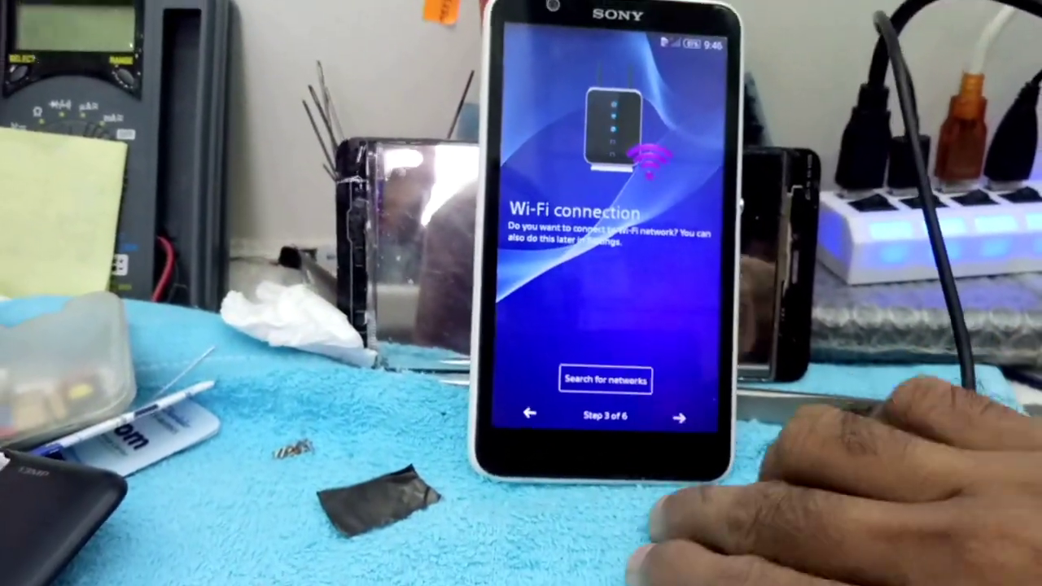
{"action": "left_click", "coordinate": [696, 422]}
{"action": "left_click", "coordinate": [647, 394]}
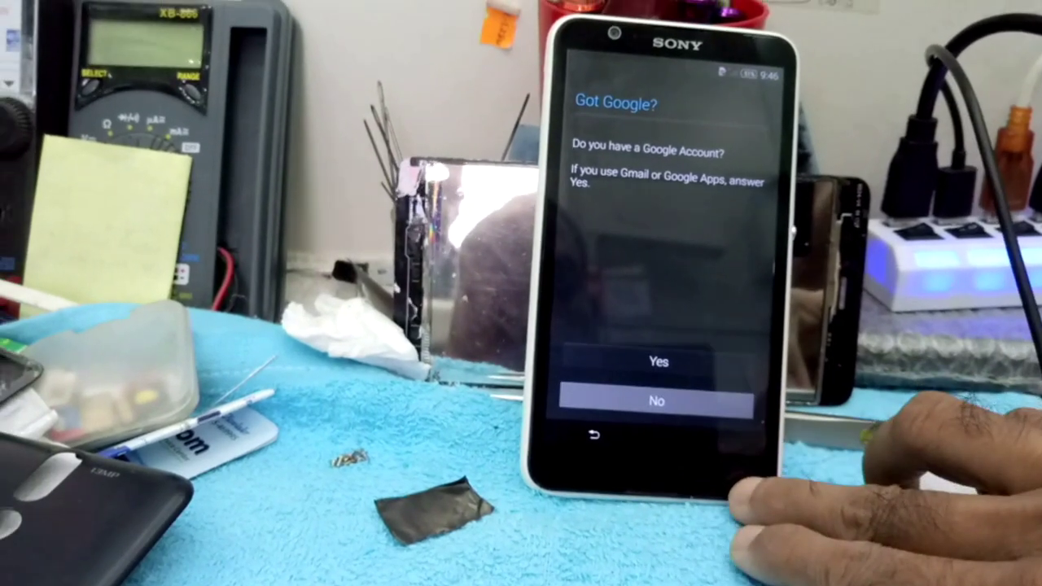
{"action": "left_click", "coordinate": [644, 456]}
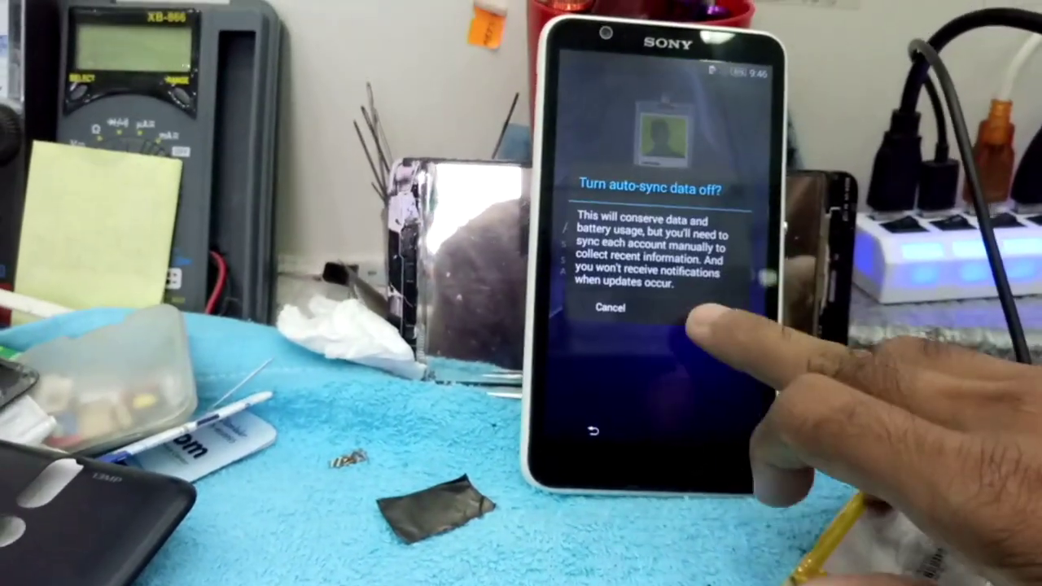
{"action": "left_click", "coordinate": [700, 309]}
{"action": "left_click", "coordinate": [728, 433]}
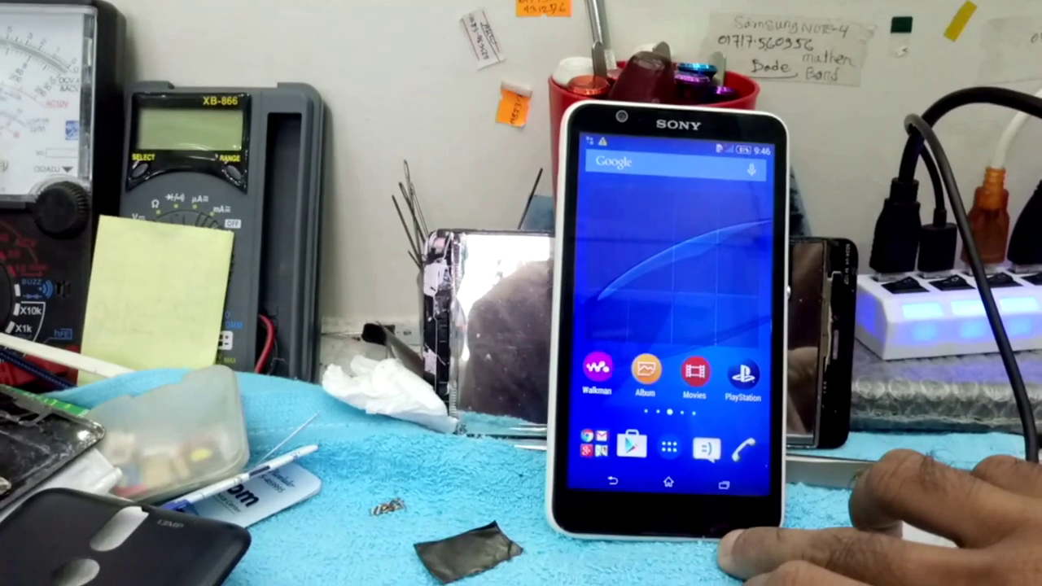
{"action": "left_click", "coordinate": [742, 234]}
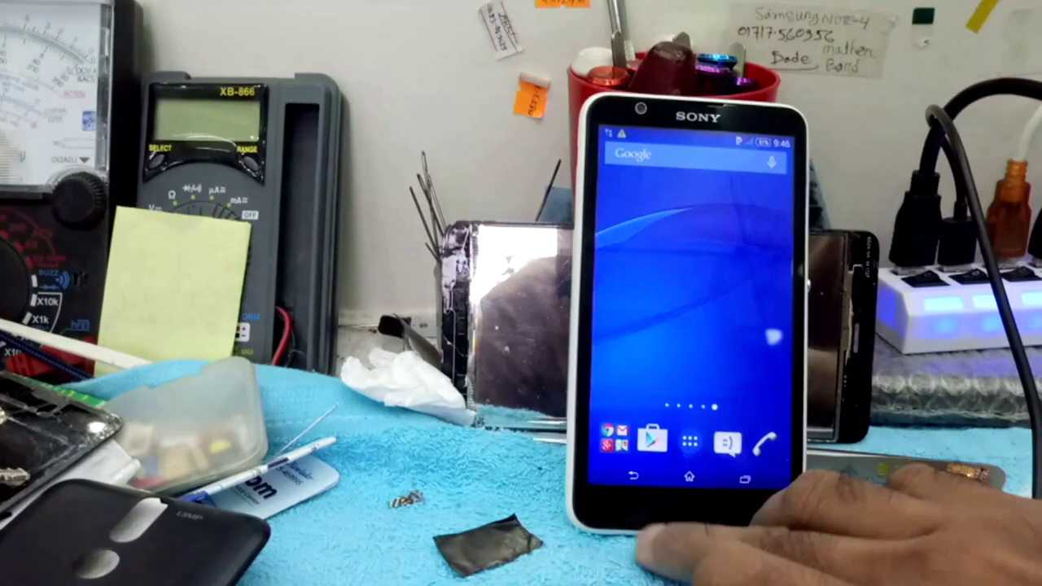